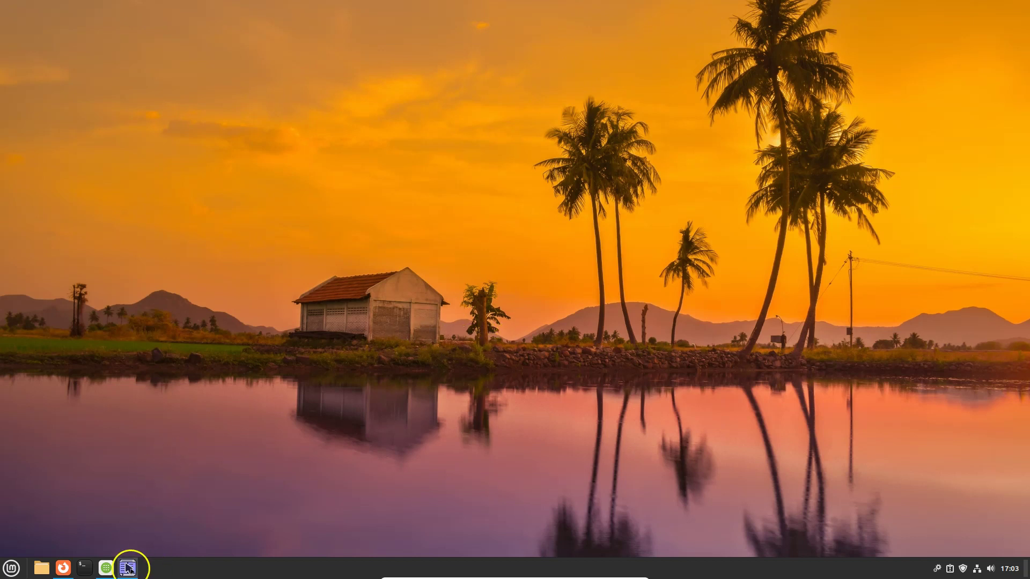
# Launch Krusader with Documents in the right panel and Downloads in the left
pyautogui.click(129, 568)
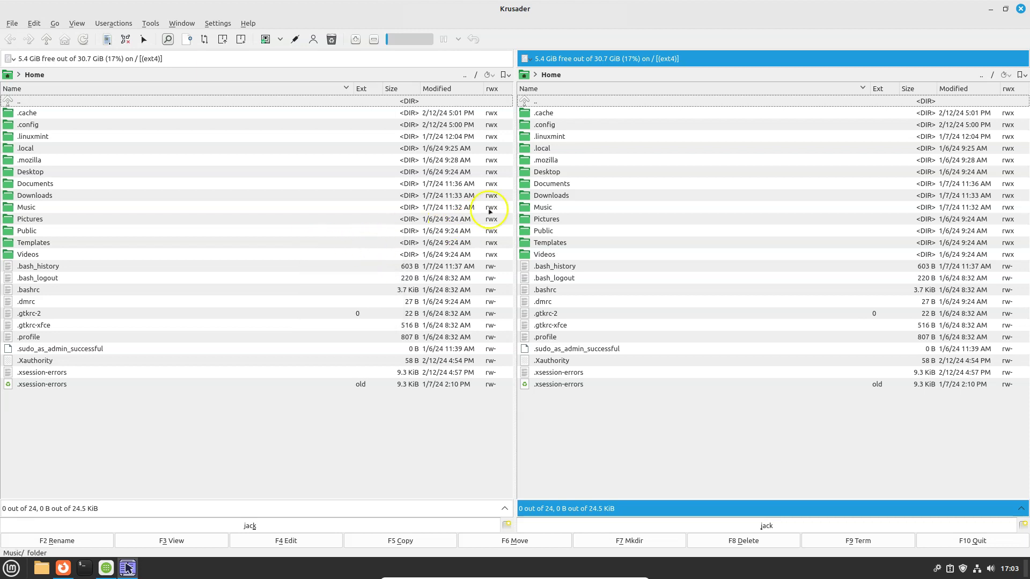
pyautogui.click(543, 185)
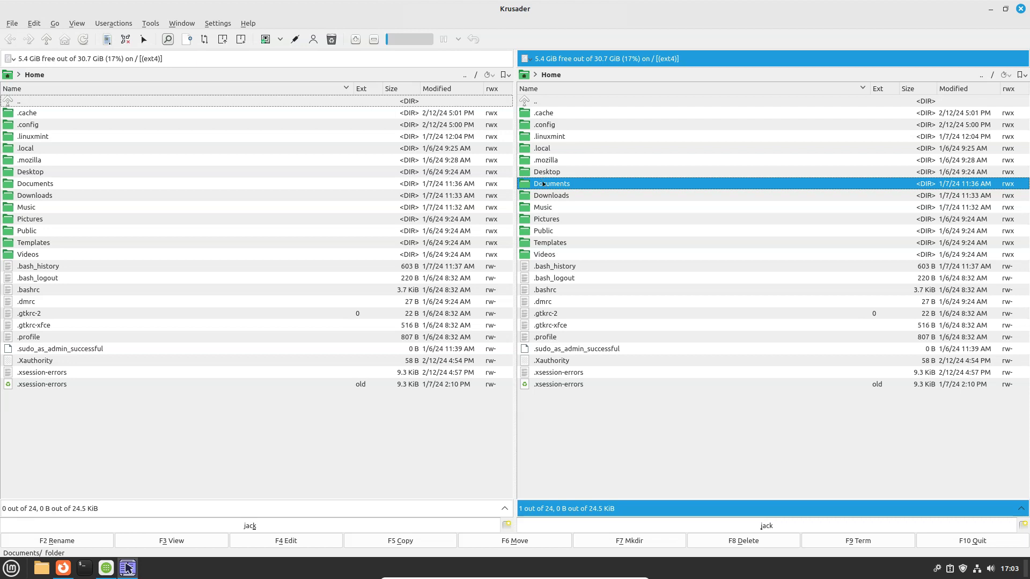
pyautogui.doubleClick(543, 184)
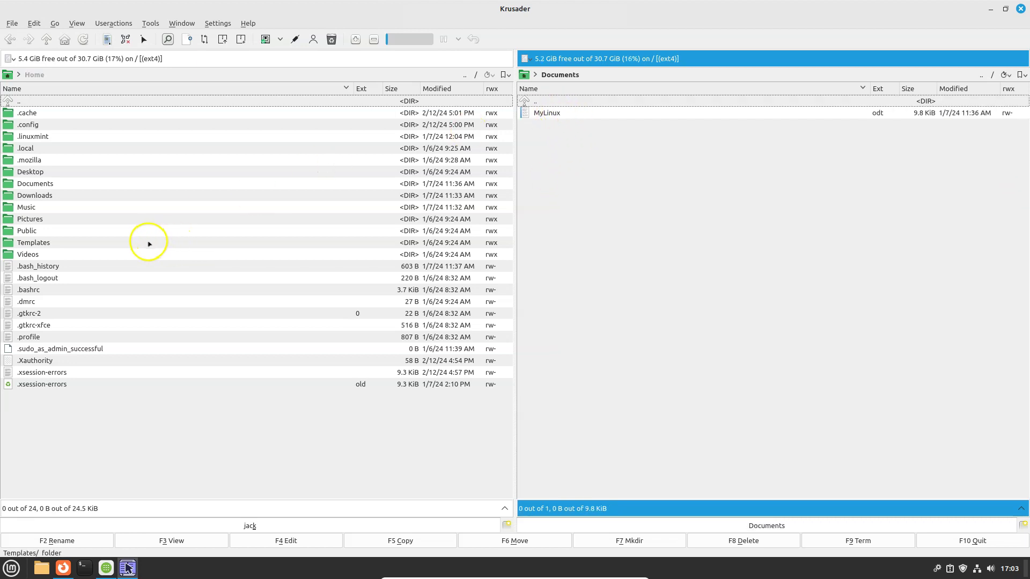
pyautogui.doubleClick(59, 198)
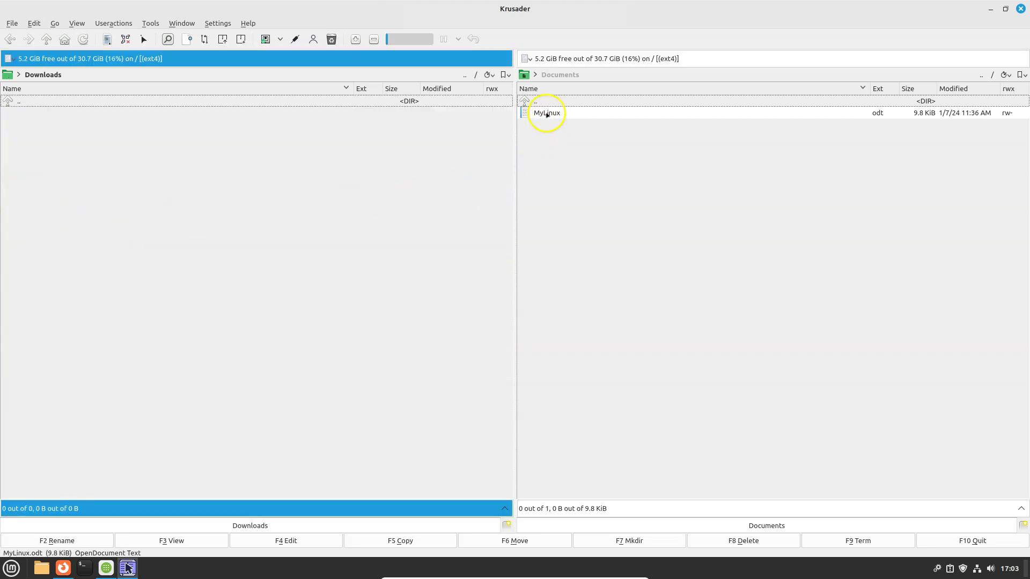
# Copy MyLinux.odt from Documents into Downloads with F5
pyautogui.click(547, 114)
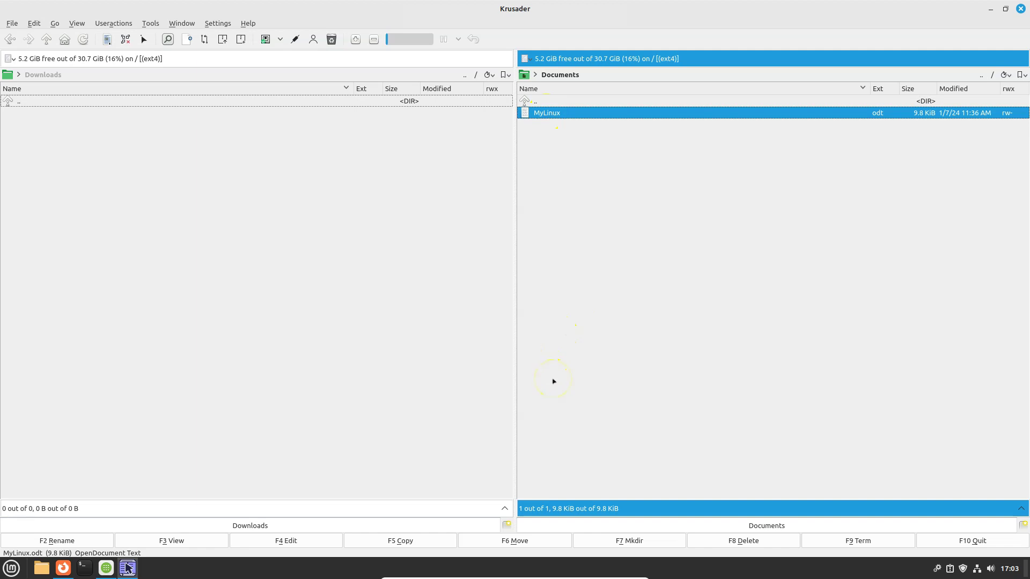
pyautogui.press('F5')
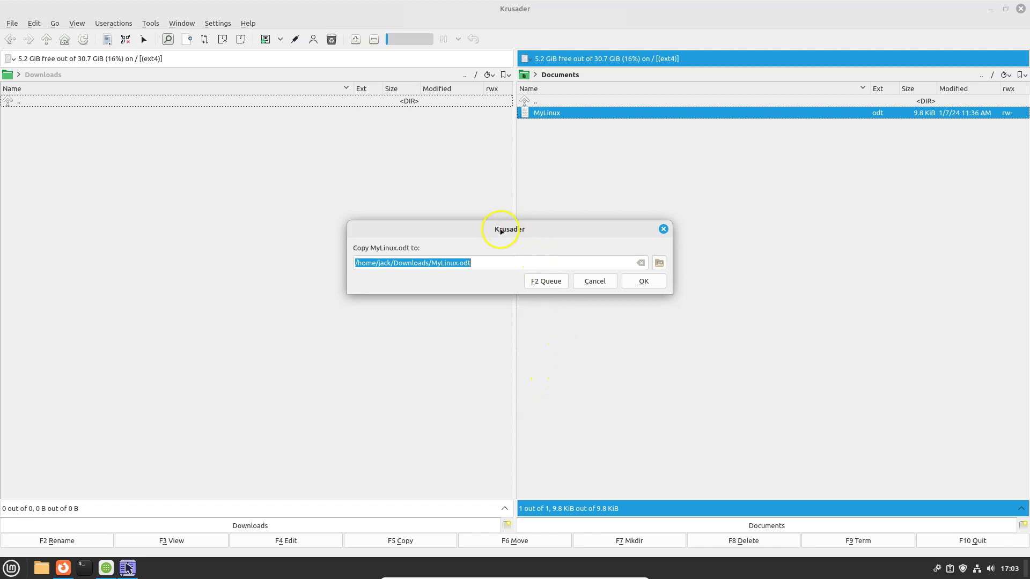
pyautogui.click(642, 282)
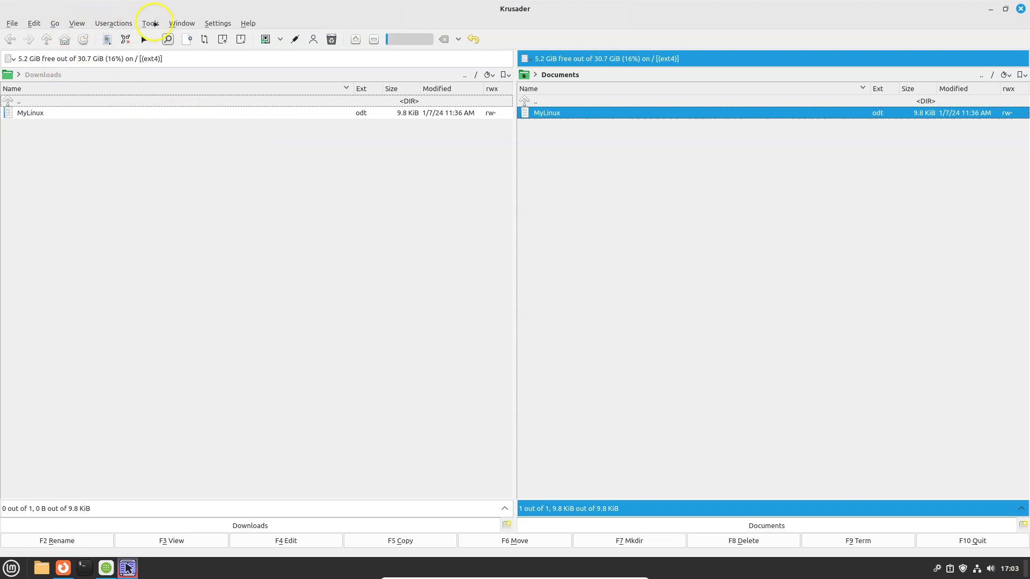
pyautogui.click(152, 23)
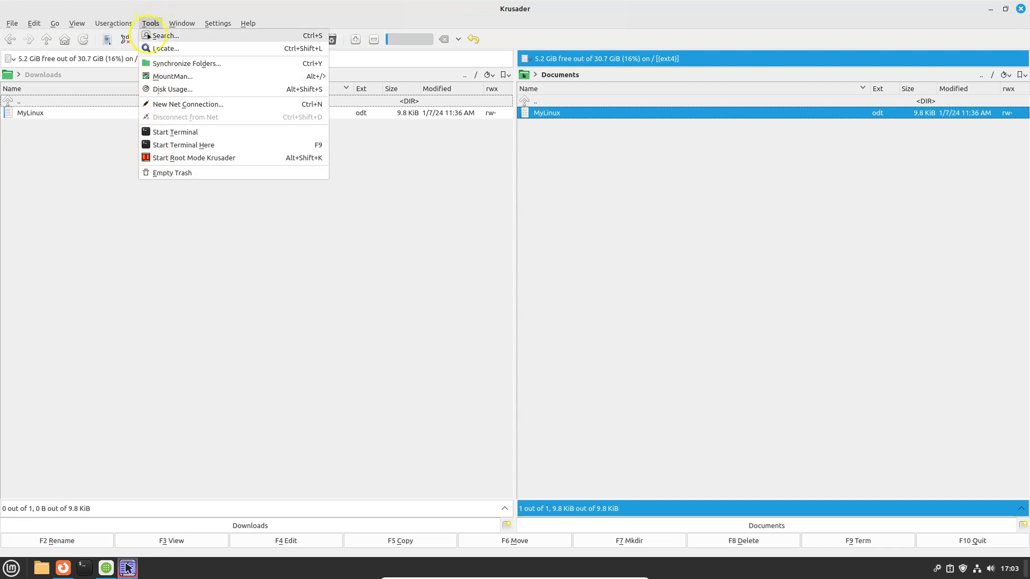
pyautogui.click(150, 23)
pyautogui.click(212, 23)
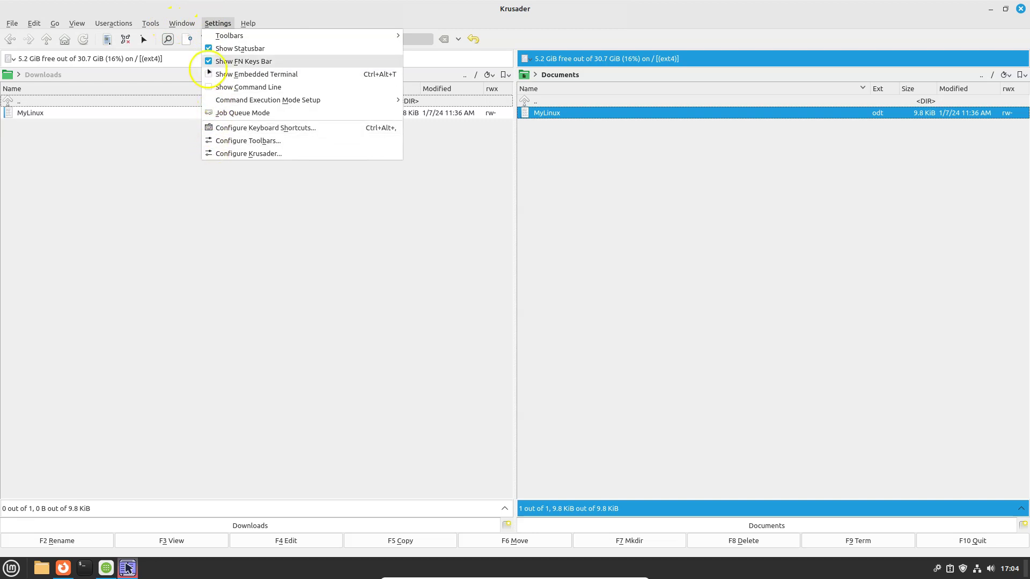
pyautogui.click(218, 24)
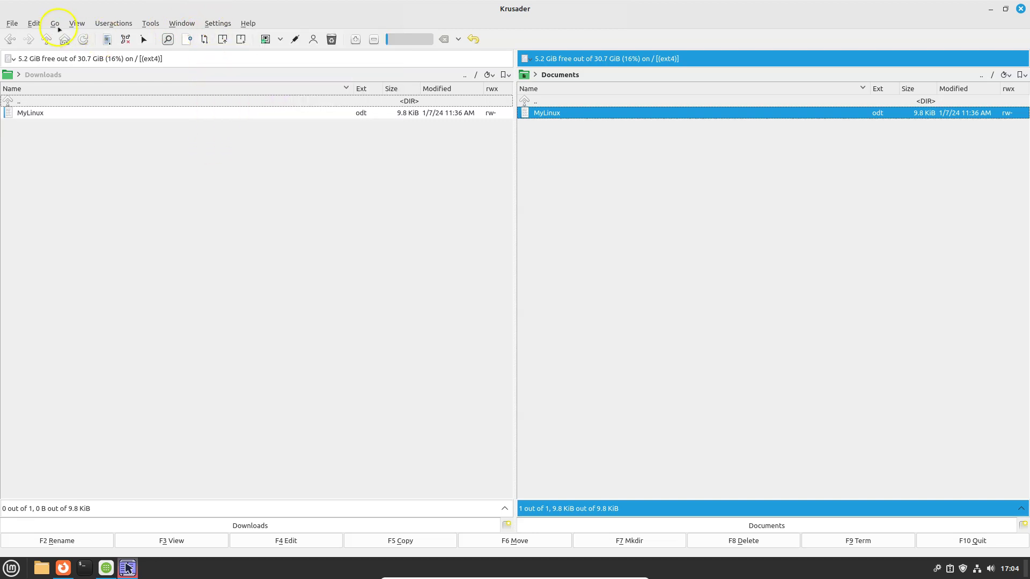
pyautogui.click(217, 24)
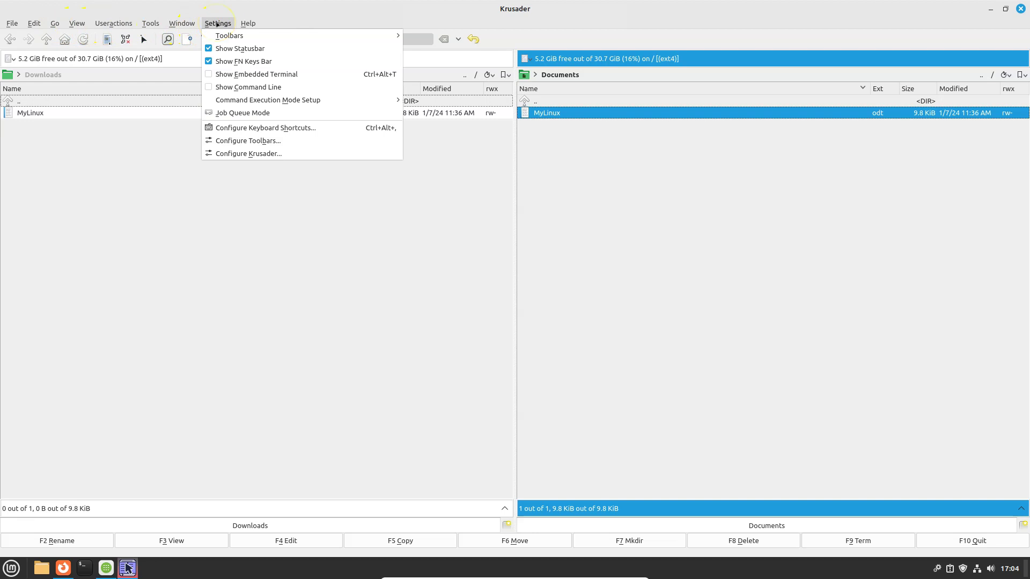
pyautogui.click(232, 154)
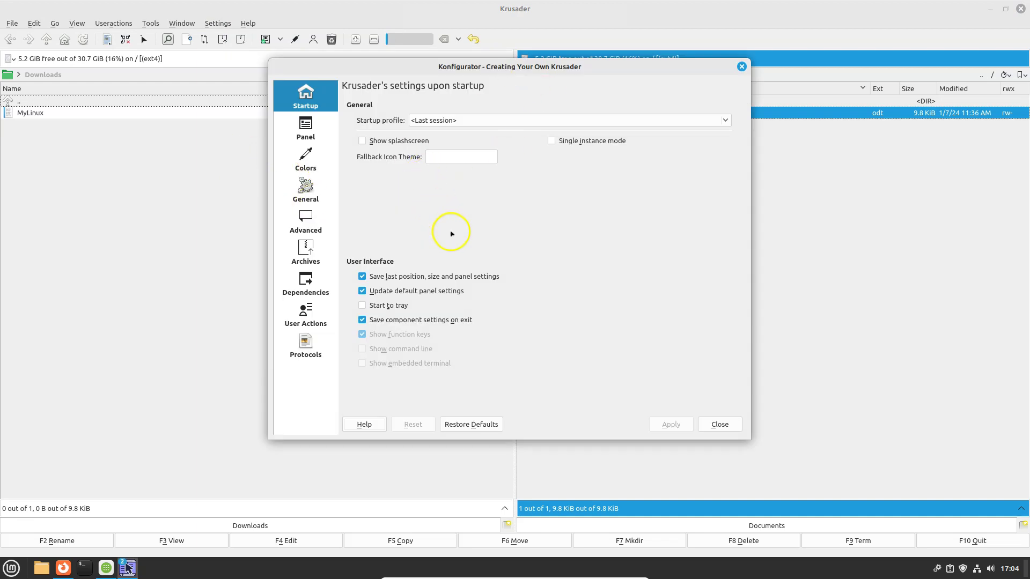
pyautogui.click(313, 160)
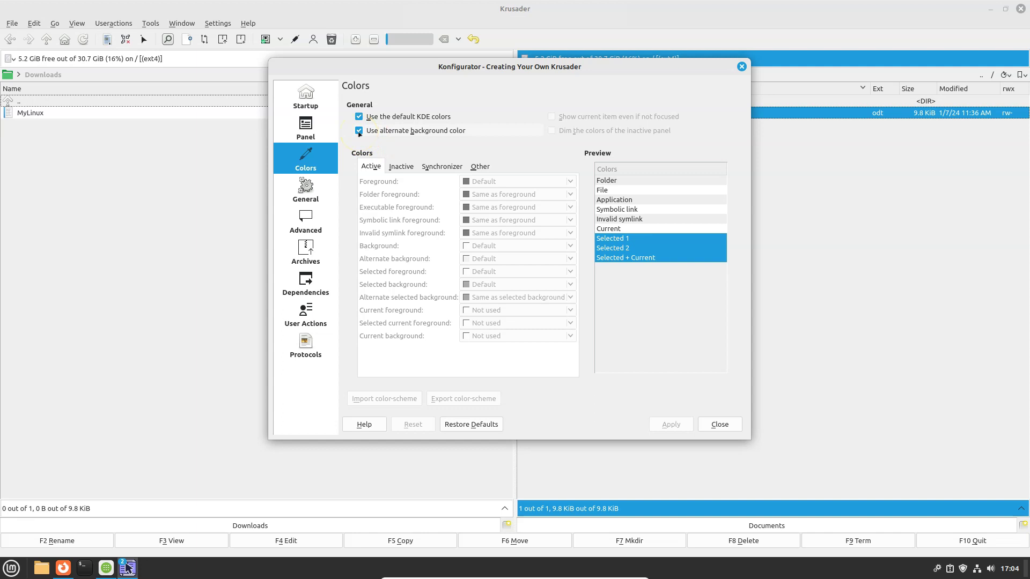
pyautogui.click(305, 191)
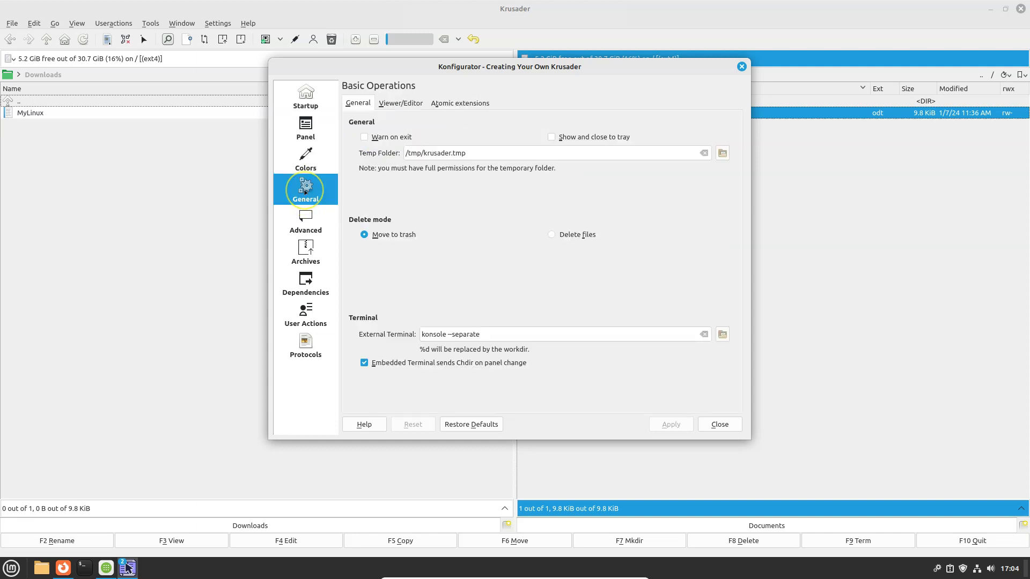
pyautogui.click(305, 129)
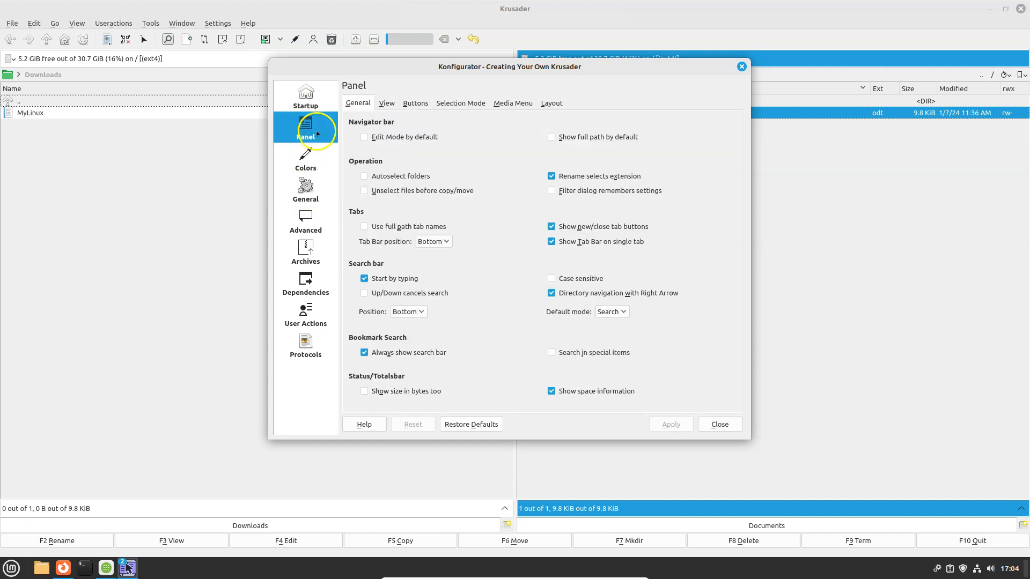
pyautogui.click(415, 103)
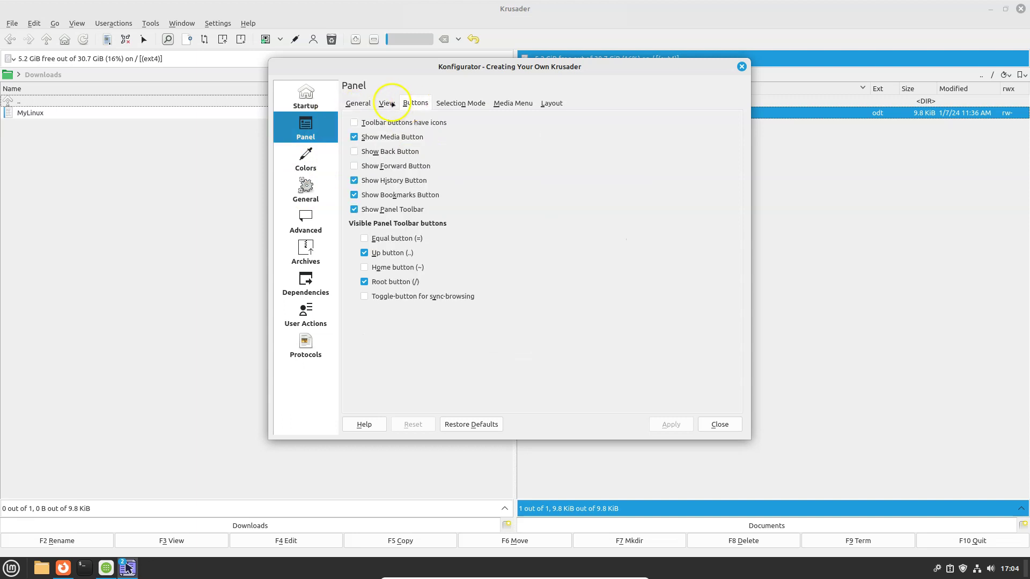
pyautogui.click(387, 103)
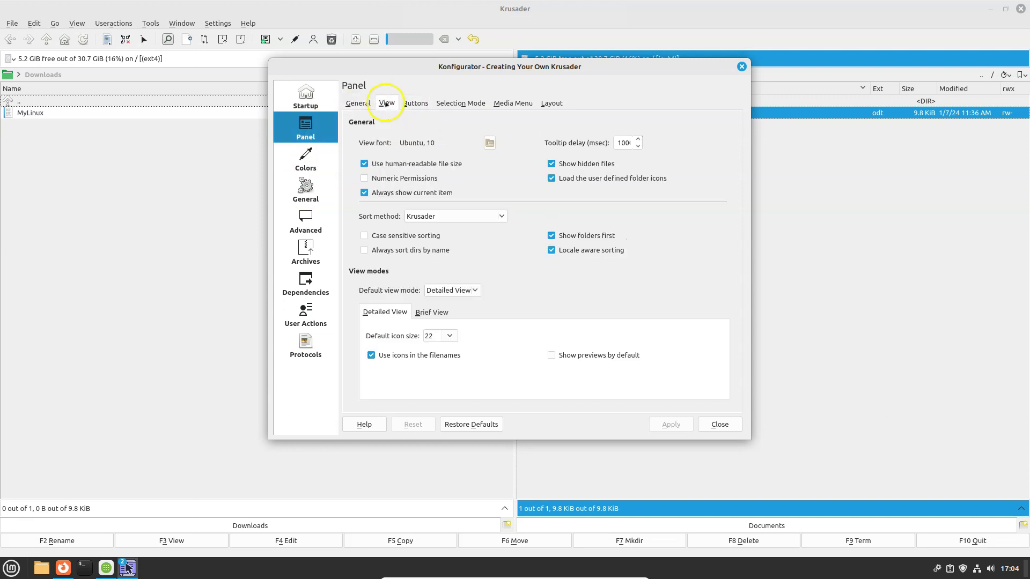
pyautogui.click(721, 425)
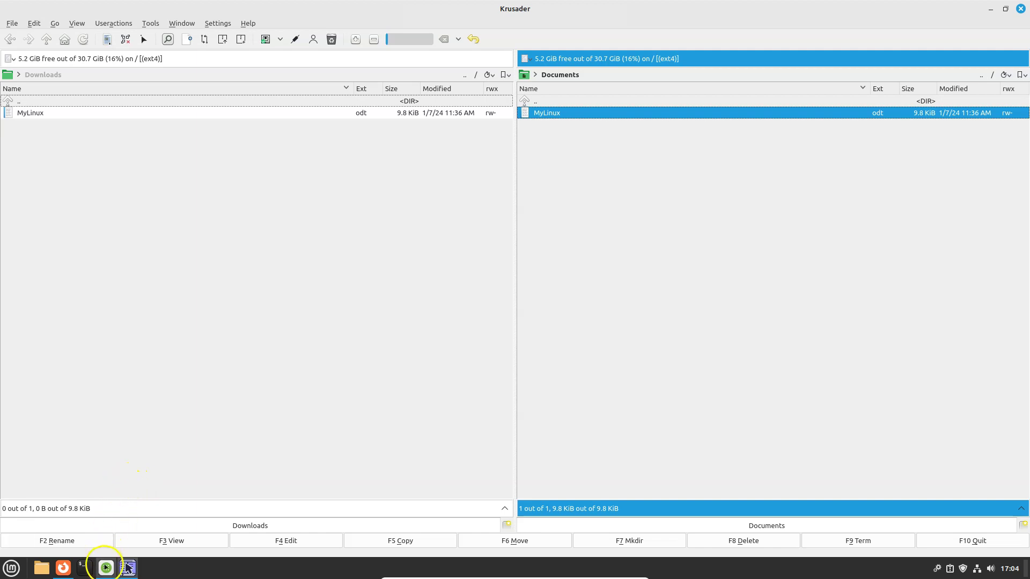
pyautogui.click(105, 568)
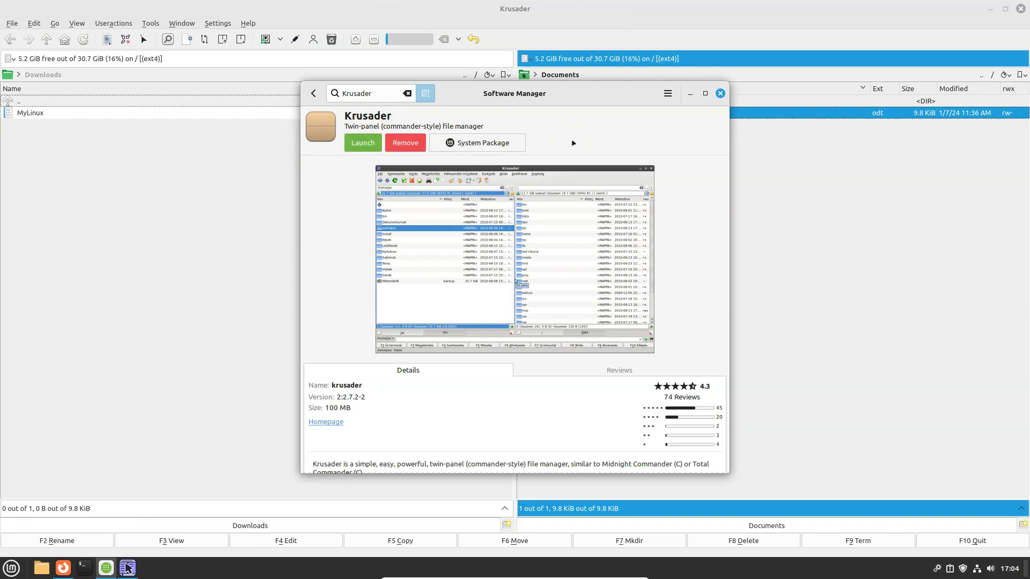
pyautogui.scroll(-5, 493, 338)
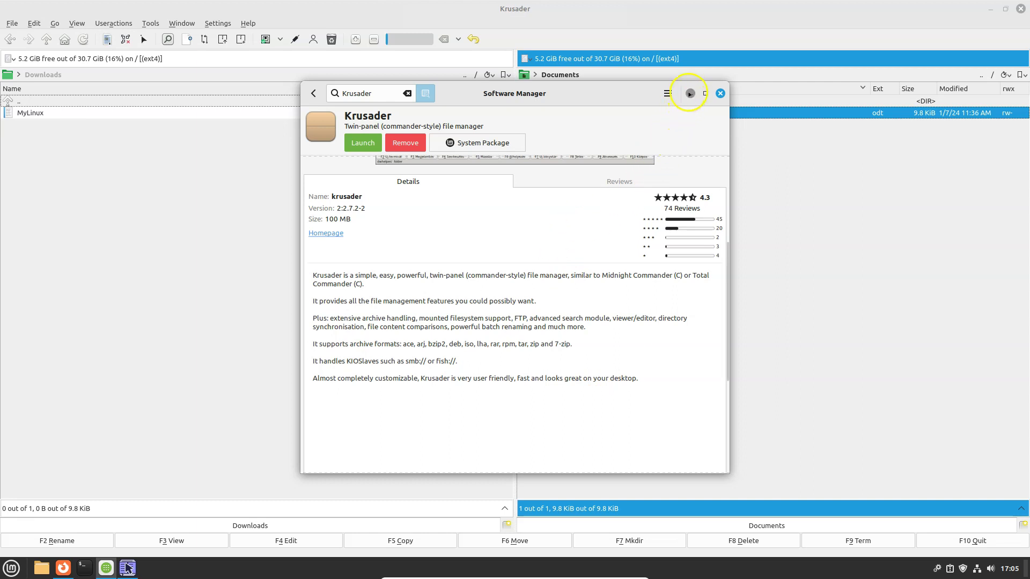
pyautogui.click(690, 94)
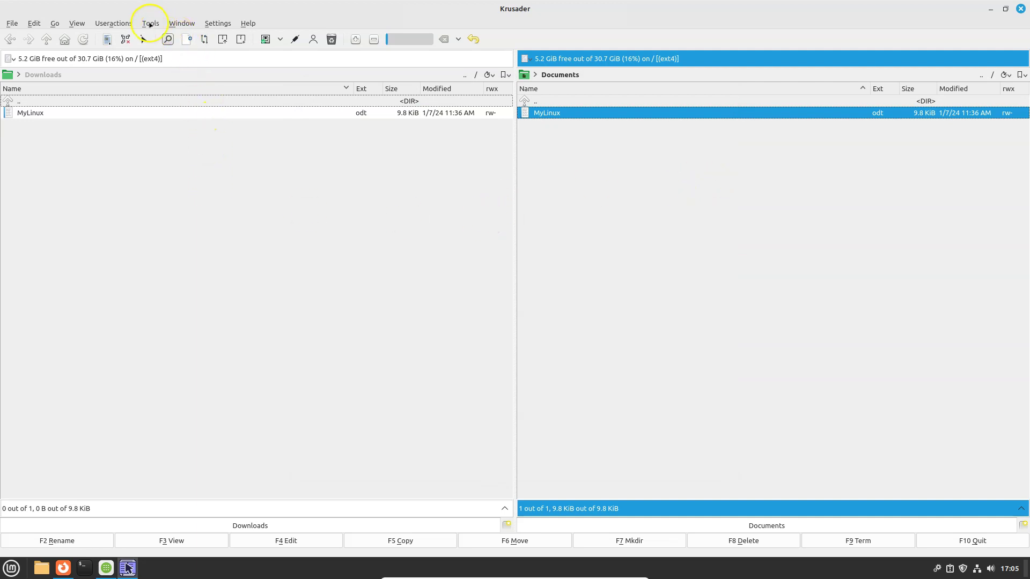
pyautogui.click(150, 24)
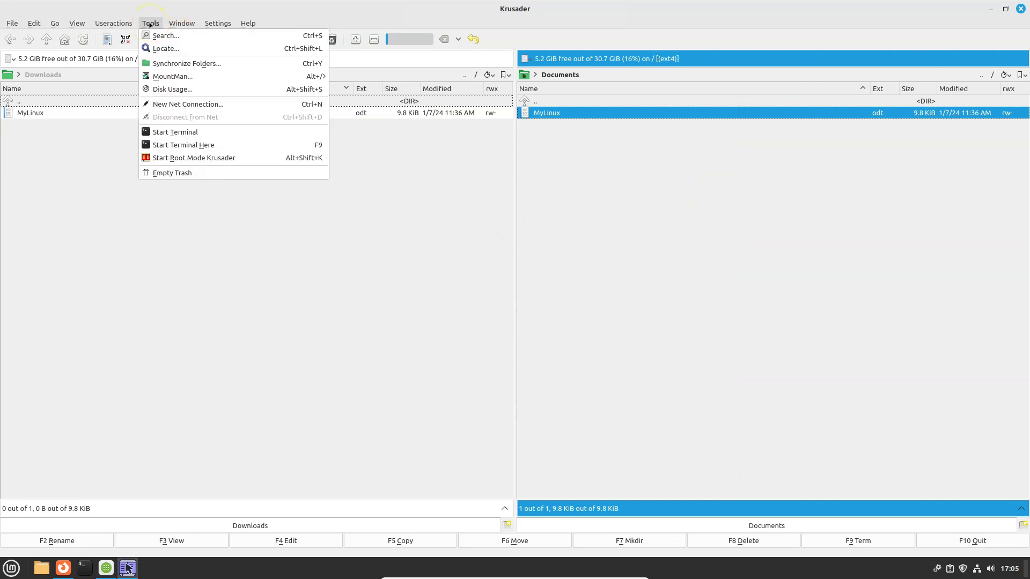
pyautogui.click(122, 25)
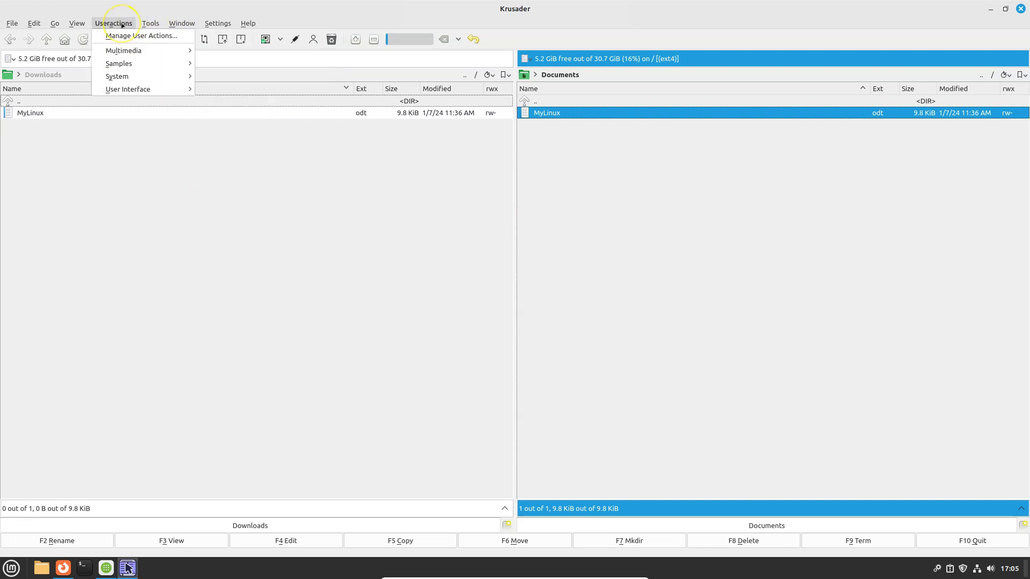
pyautogui.click(113, 90)
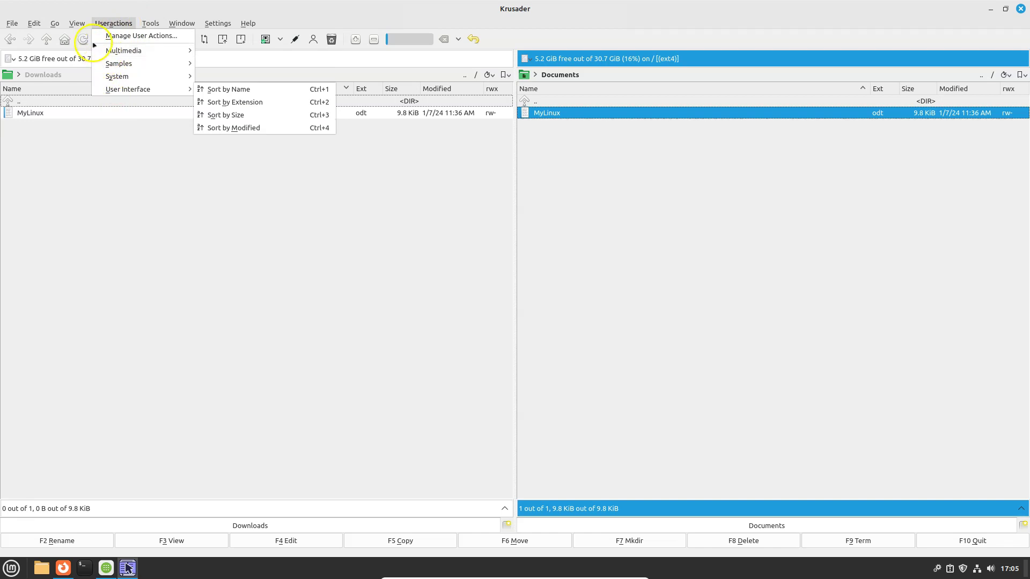
pyautogui.click(77, 23)
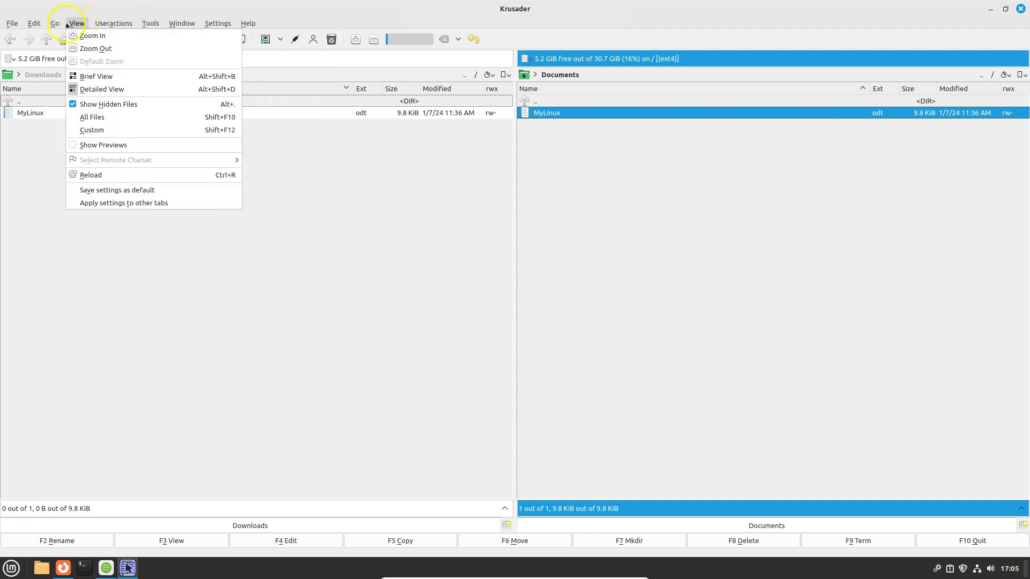
pyautogui.click(54, 24)
pyautogui.click(406, 246)
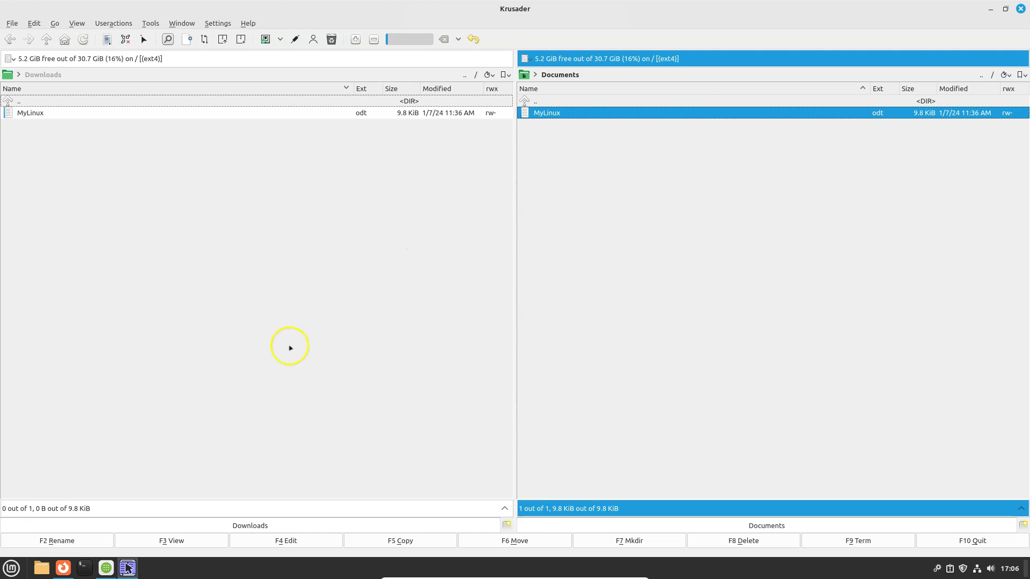
pyautogui.press('super')
pyautogui.scroll(-2, 264, 441)
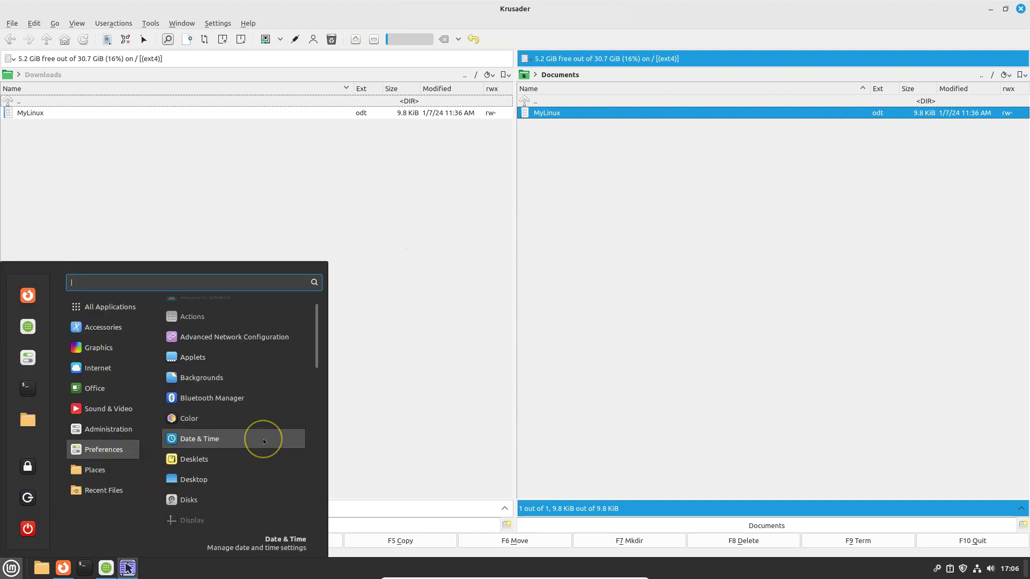
pyautogui.scroll(-2, 264, 441)
pyautogui.scroll(-2, 264, 441)
pyautogui.scroll(-3, 264, 442)
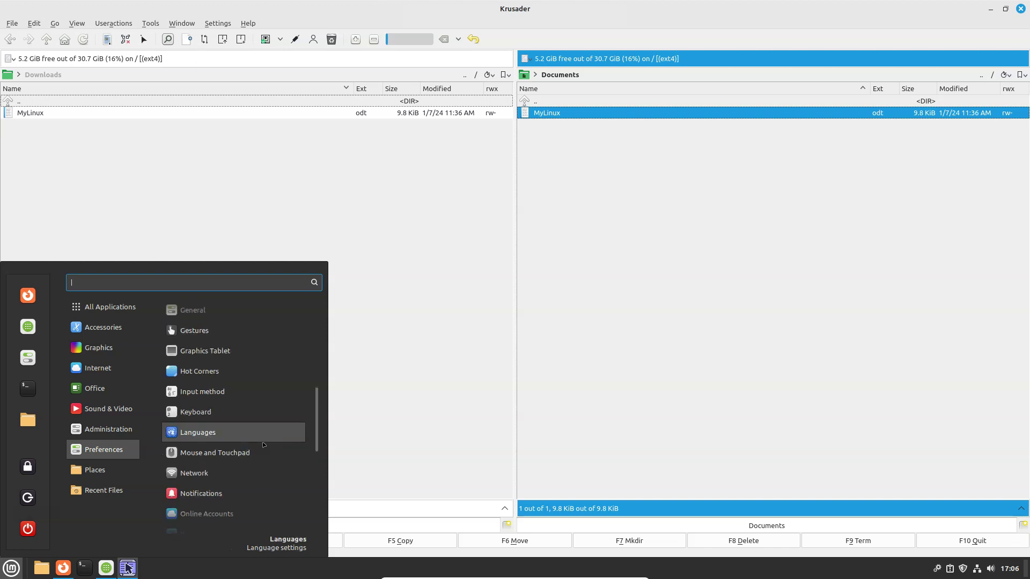
pyautogui.click(373, 374)
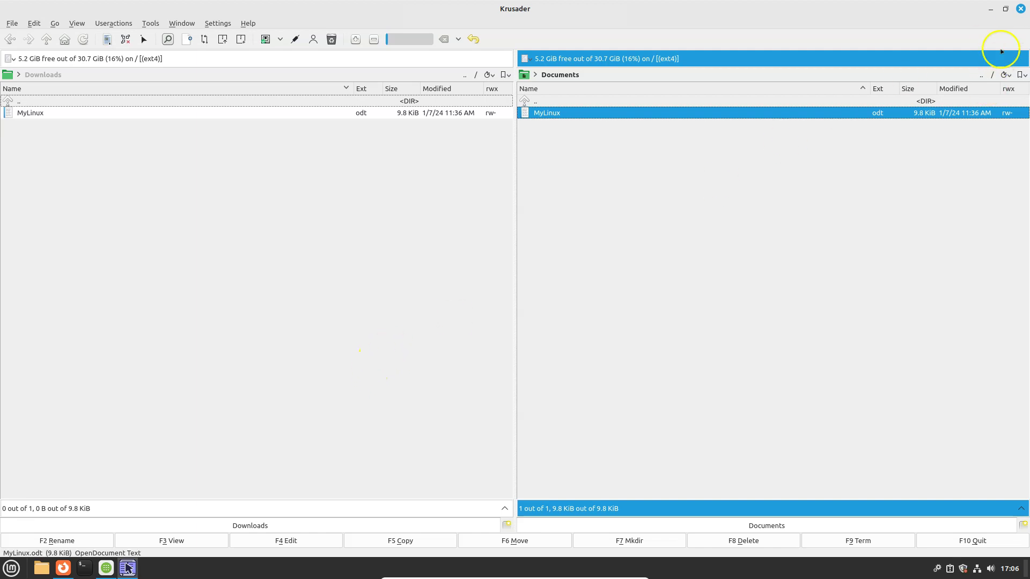
# Minimize Krusader and open the Home folder in Nemo on the right of the desktop
pyautogui.click(991, 10)
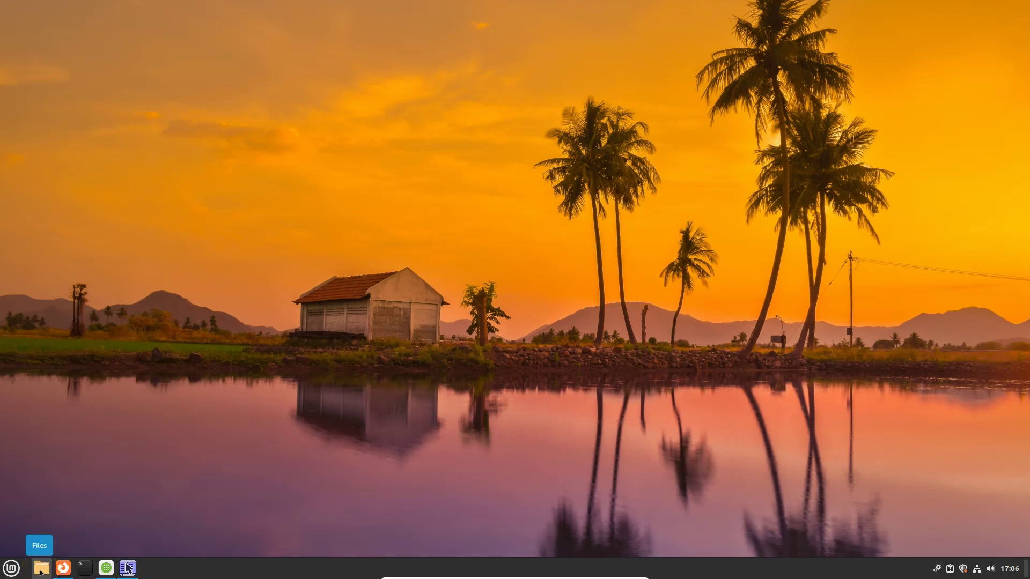
pyautogui.click(113, 485)
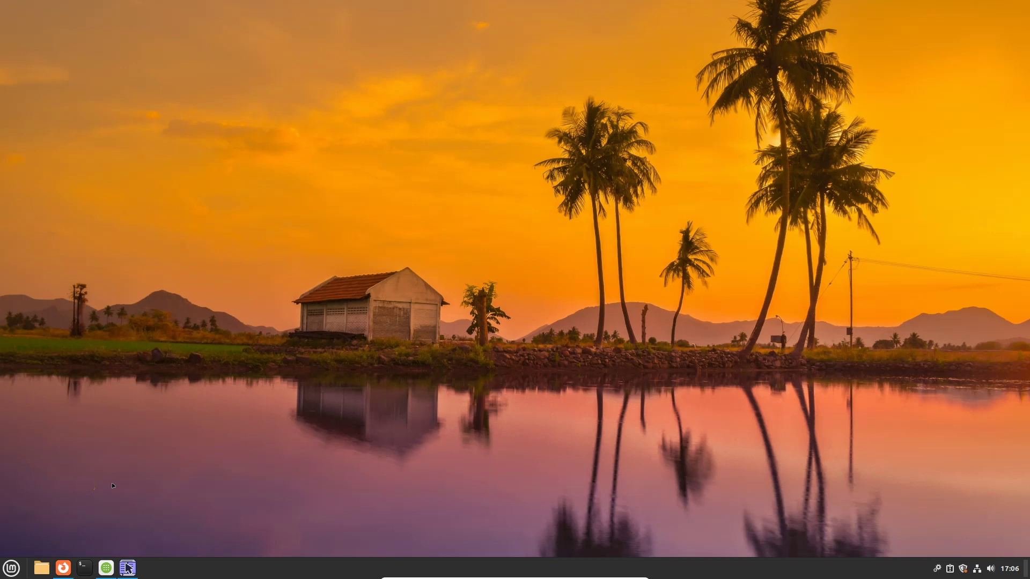
pyautogui.moveTo(298, 91); pyautogui.dragTo(689, 77)
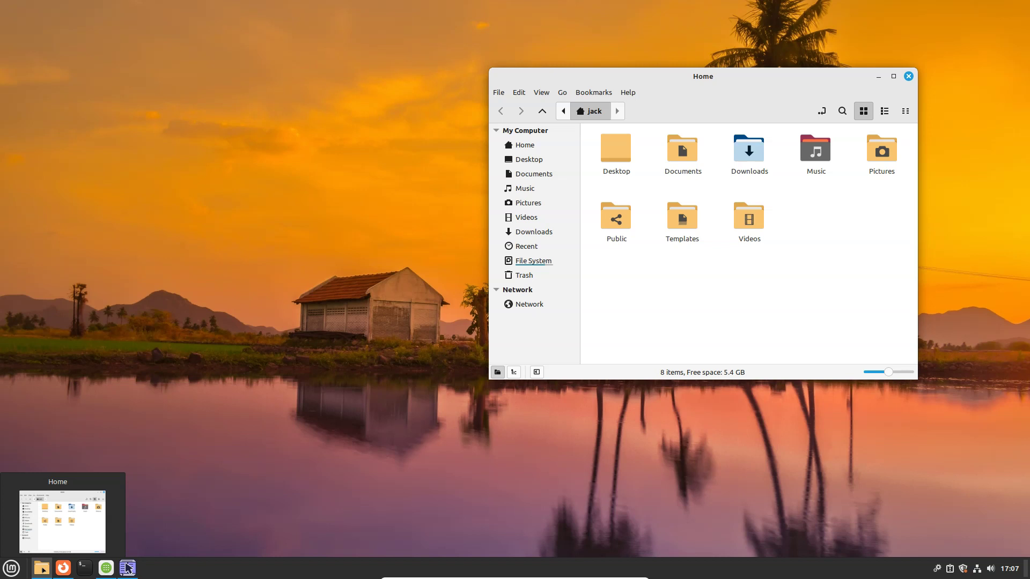
pyautogui.click(127, 567)
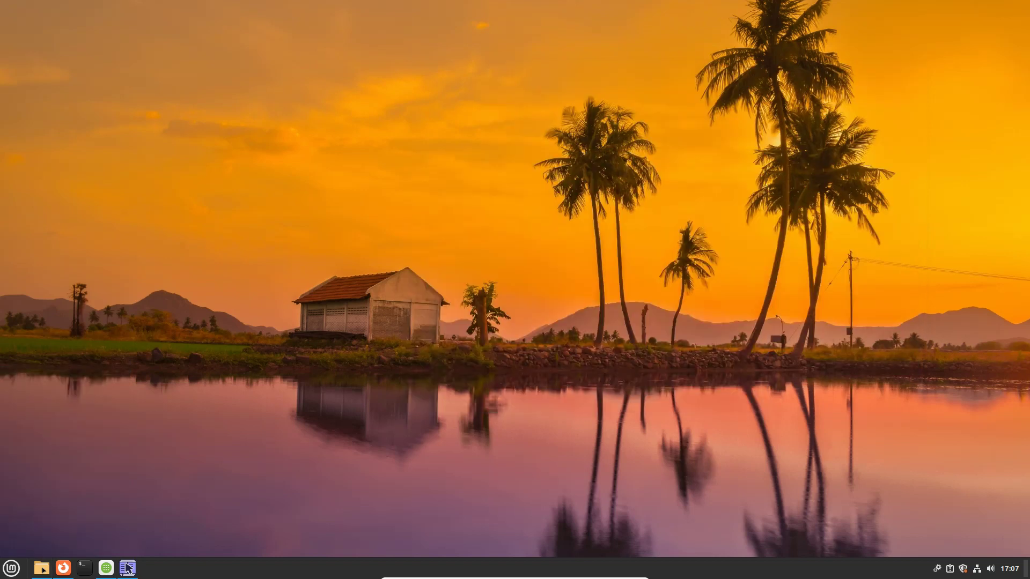
pyautogui.click(128, 567)
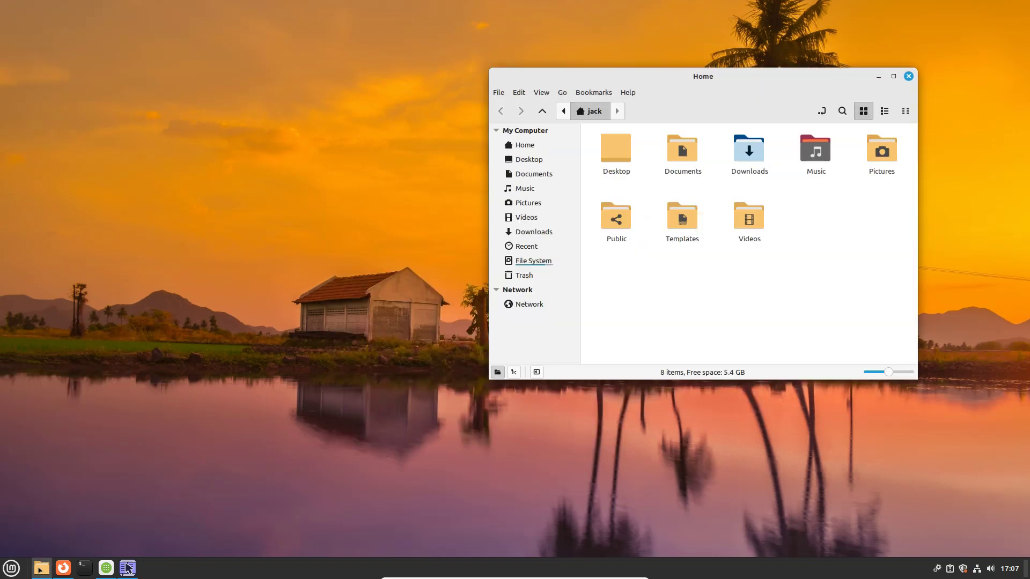
# Open the Computer location from the taskbar's quick places list, then close it
pyautogui.rightClick(41, 568)
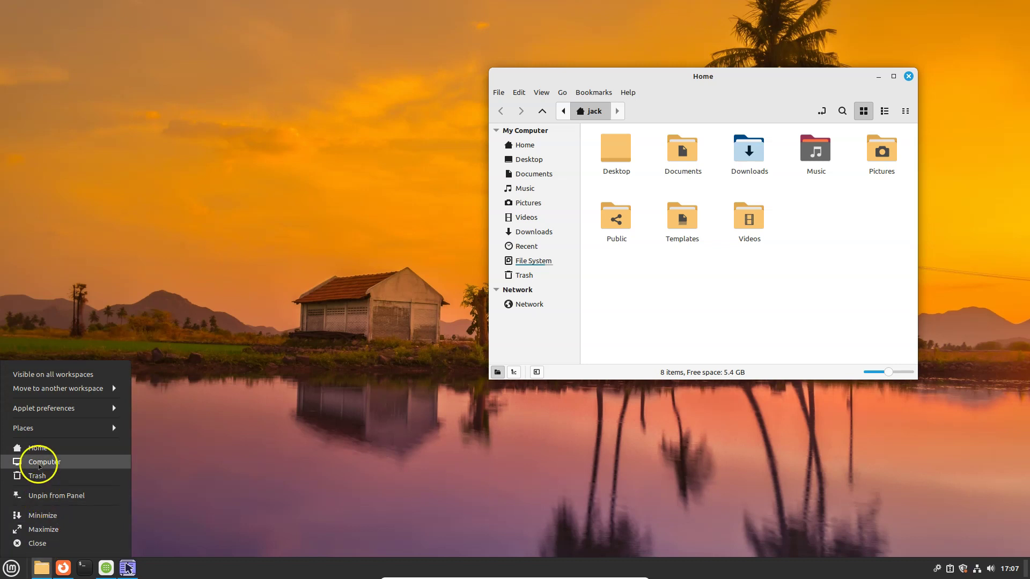
pyautogui.click(39, 463)
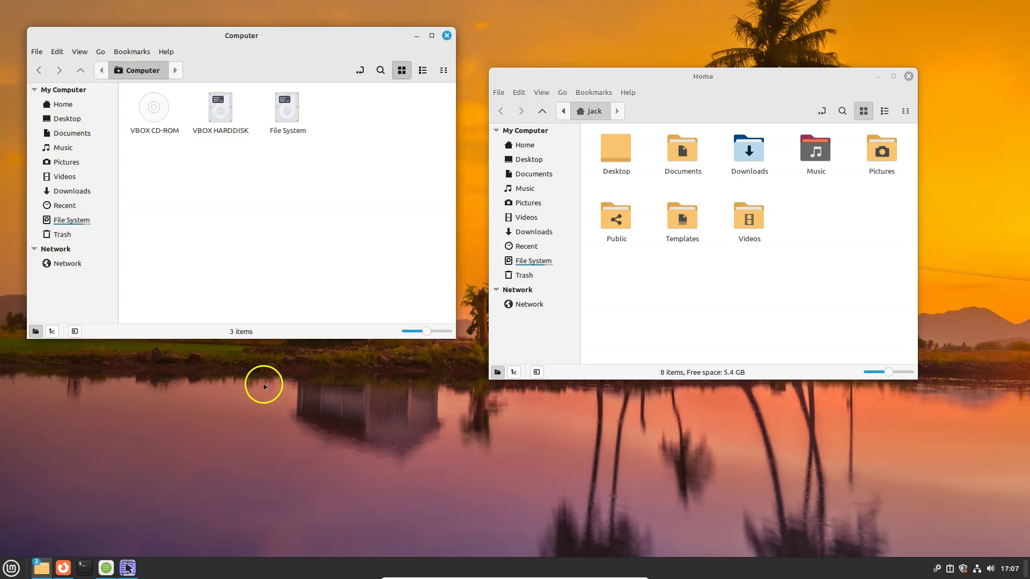
pyautogui.moveTo(272, 34); pyautogui.dragTo(285, 77)
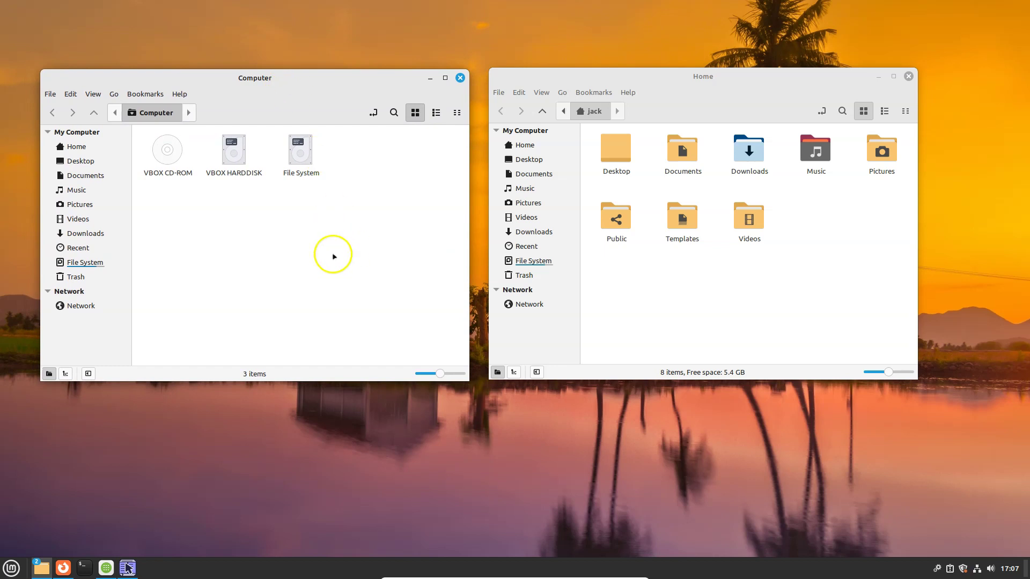
pyautogui.click(461, 78)
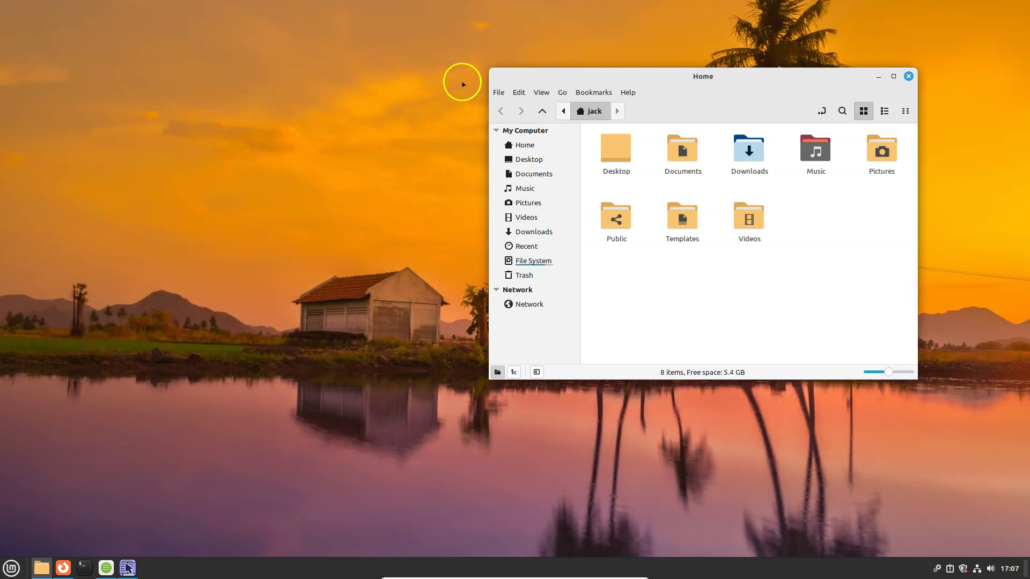
# Close Nemo's Home window and bring Krusader back with its Downloads and Documents panels
pyautogui.click(909, 76)
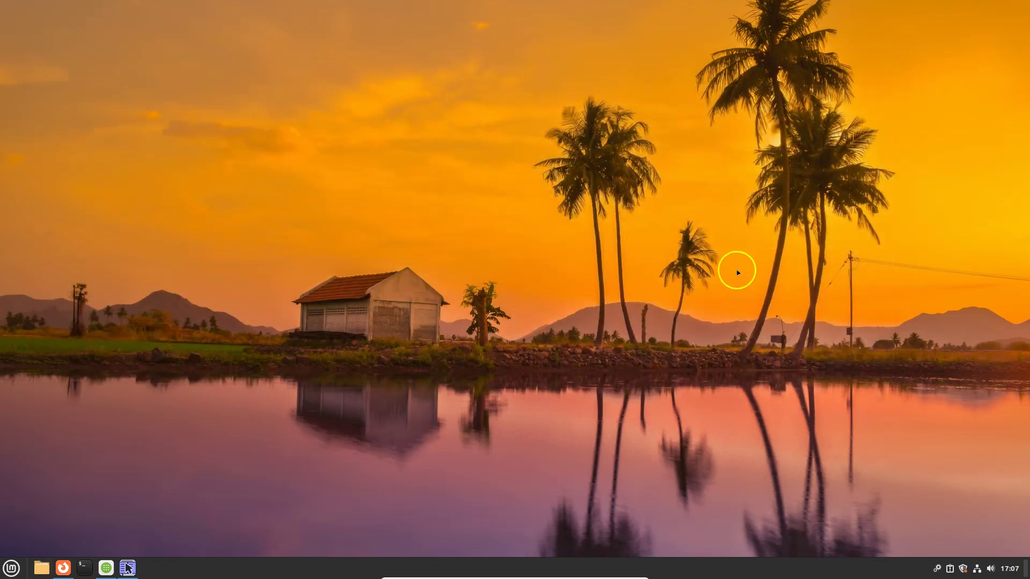
pyautogui.click(128, 567)
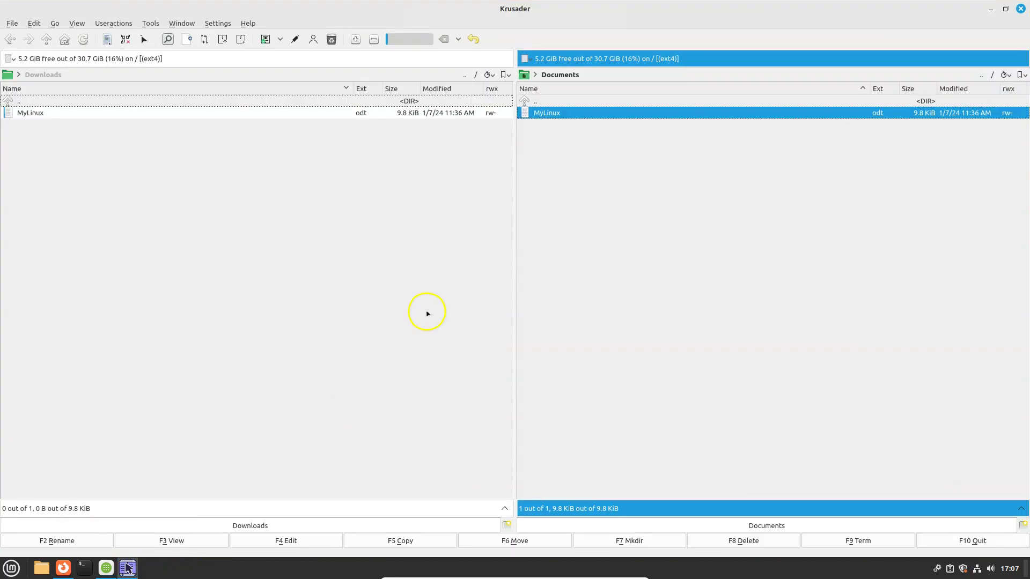